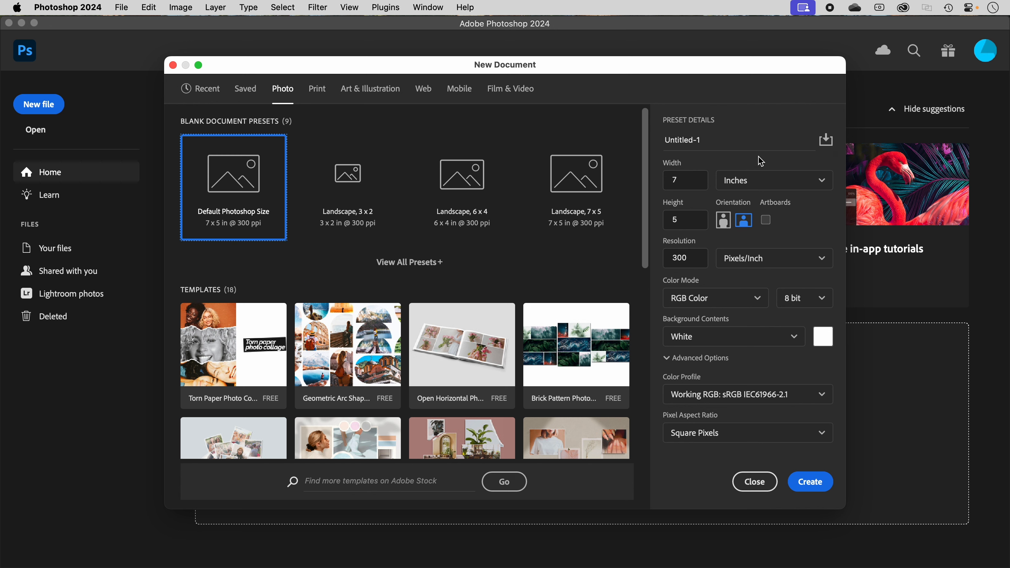
# Step: Create a new document measuring 600 by 600 pixels at 300 pixels per inch
pyautogui.click(812, 183)
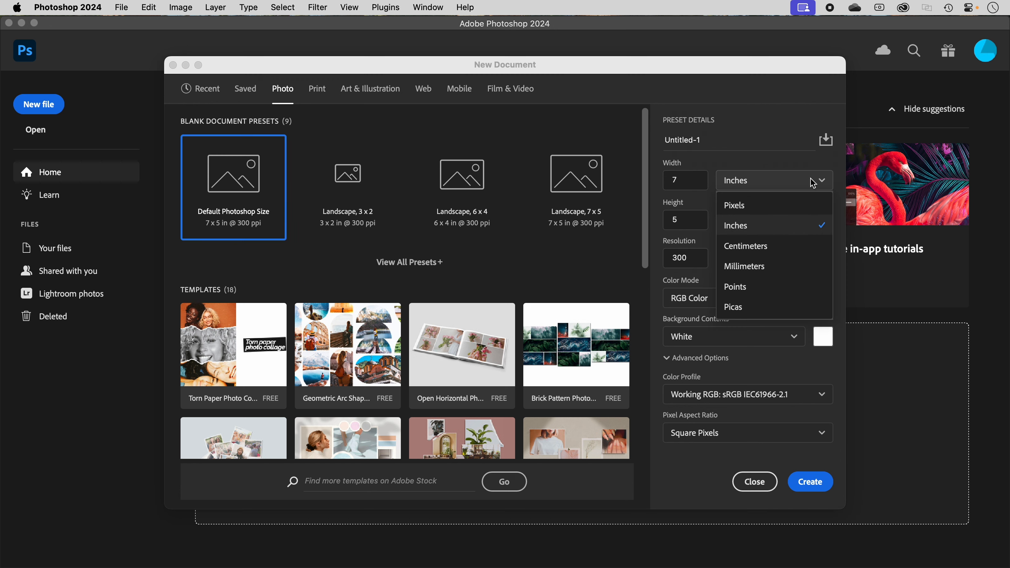
pyautogui.click(734, 203)
pyautogui.doubleClick(696, 181)
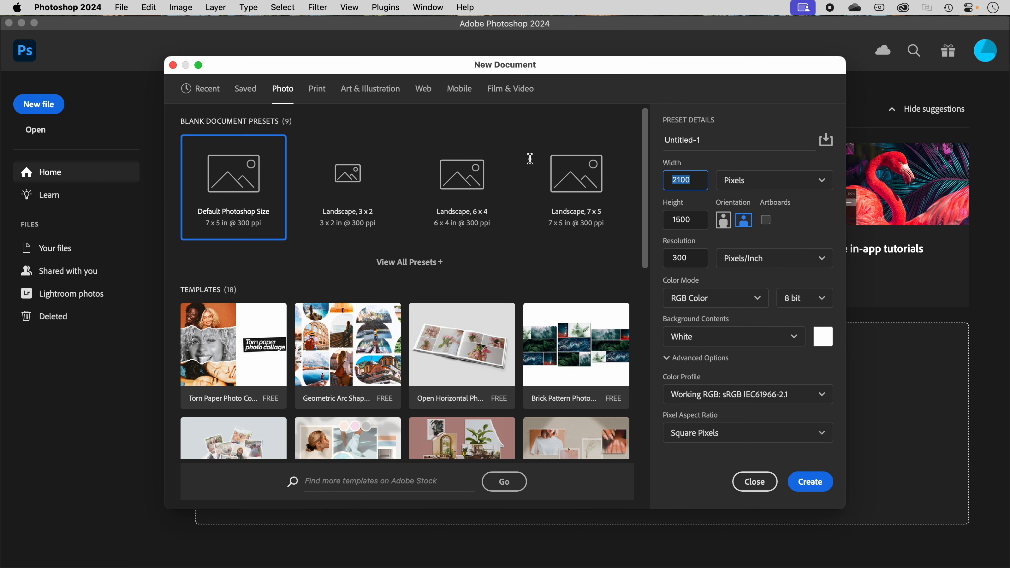
pyautogui.write('60')
pyautogui.press('Tab')
pyautogui.write('600')
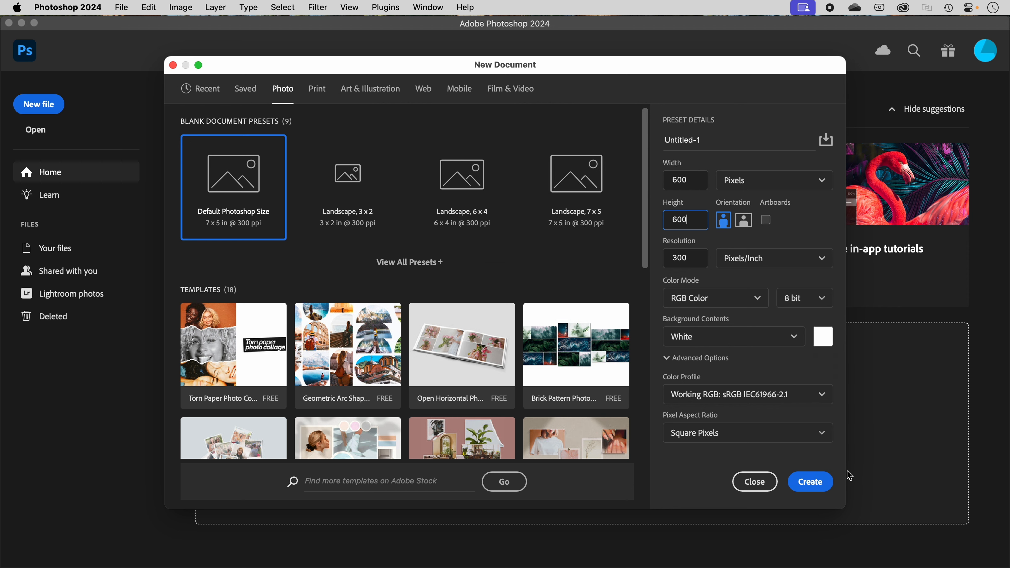
pyautogui.click(826, 486)
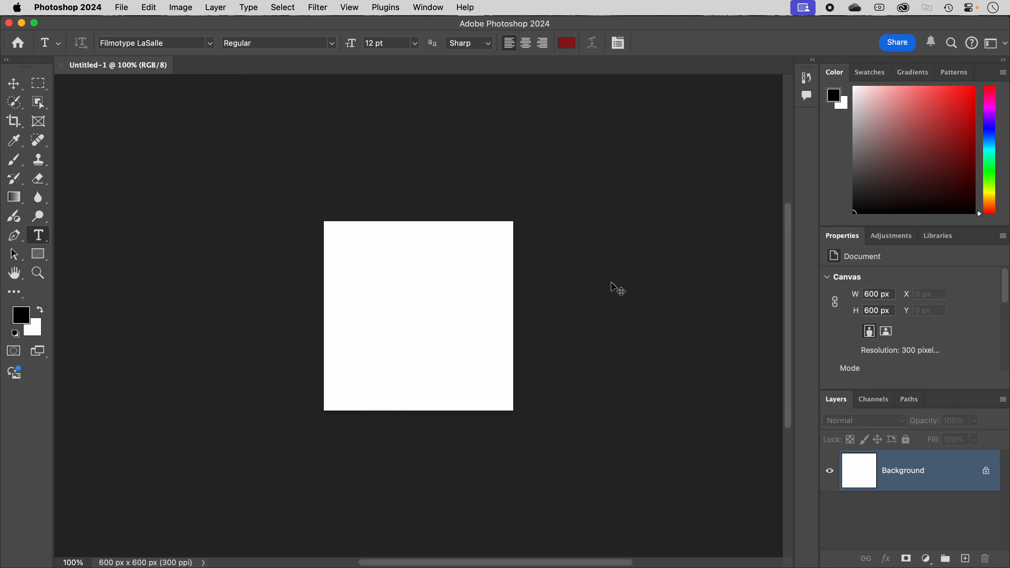
# Step: Add placeholder text starting in the left part of the canvas and give it the Adobe Handwriting font from the Script class
pyautogui.press('super+0')
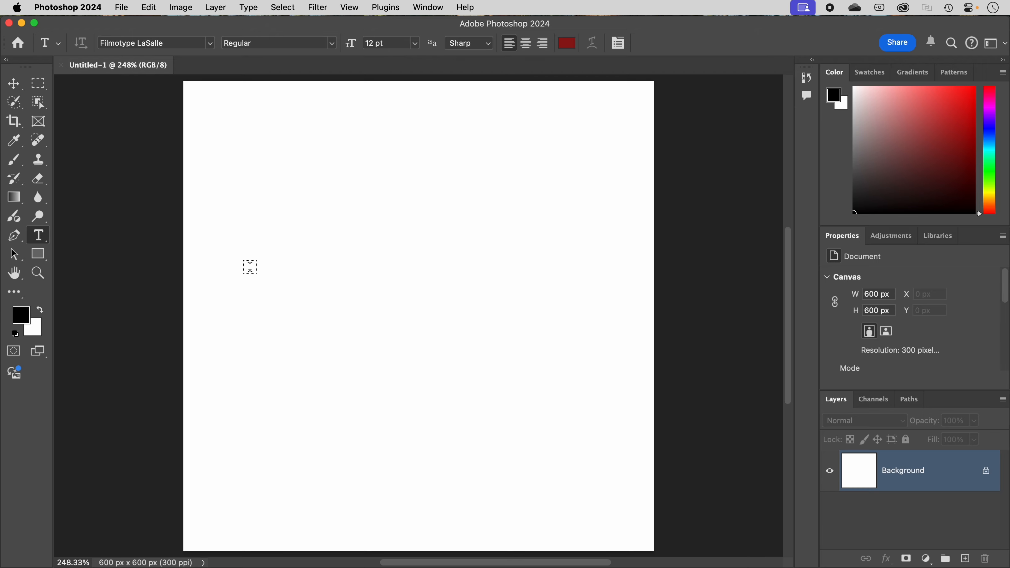
pyautogui.click(246, 276)
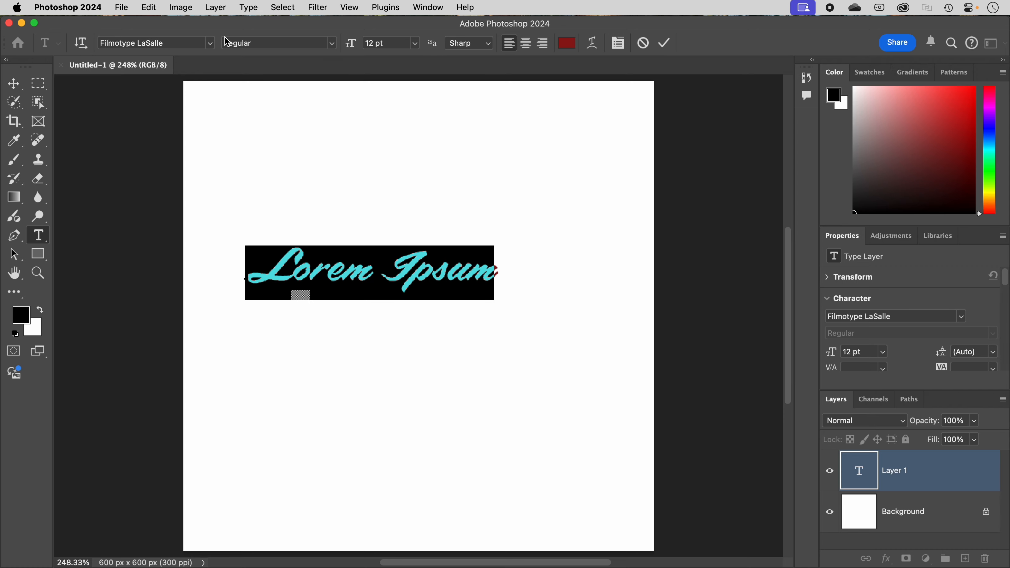
pyautogui.click(212, 47)
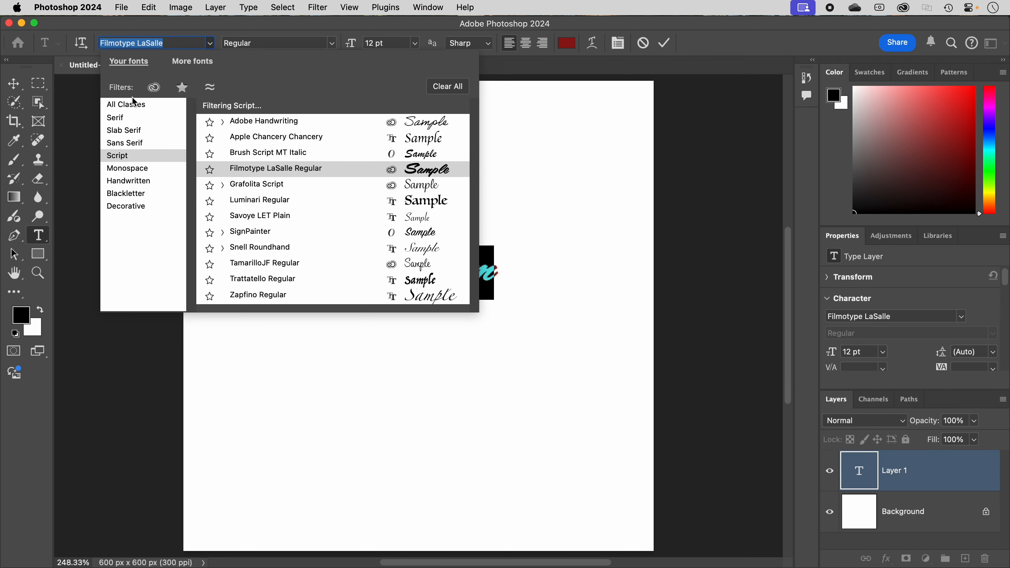
pyautogui.press('Up')
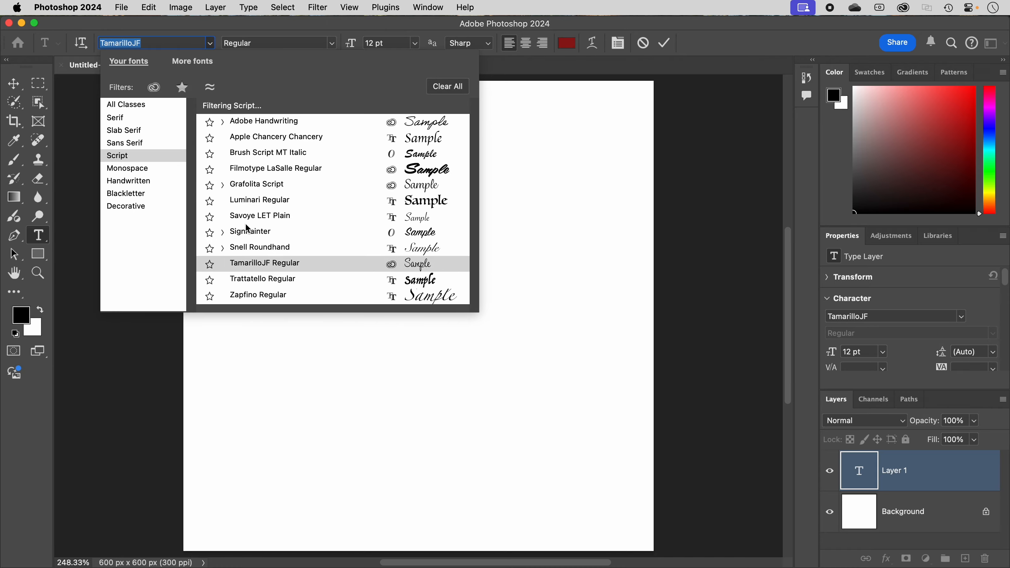
pyautogui.click(119, 105)
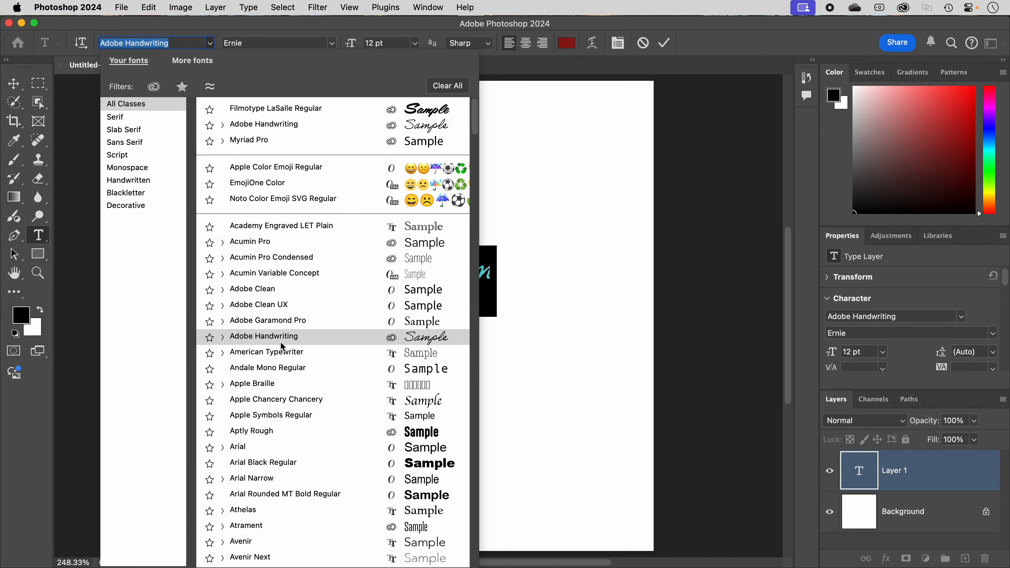
pyautogui.scroll(-20, 283, 346)
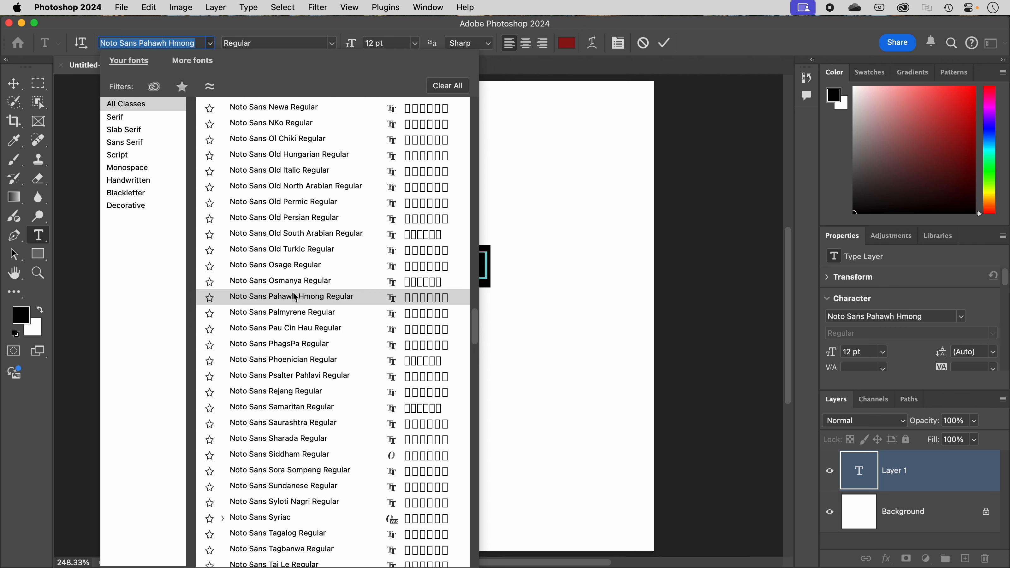
pyautogui.click(118, 156)
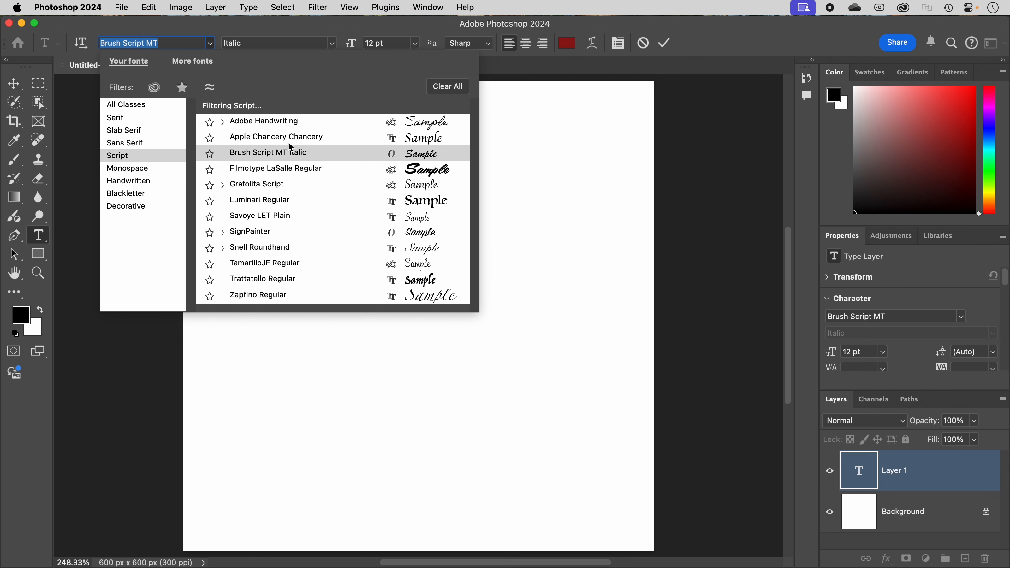
pyautogui.click(277, 121)
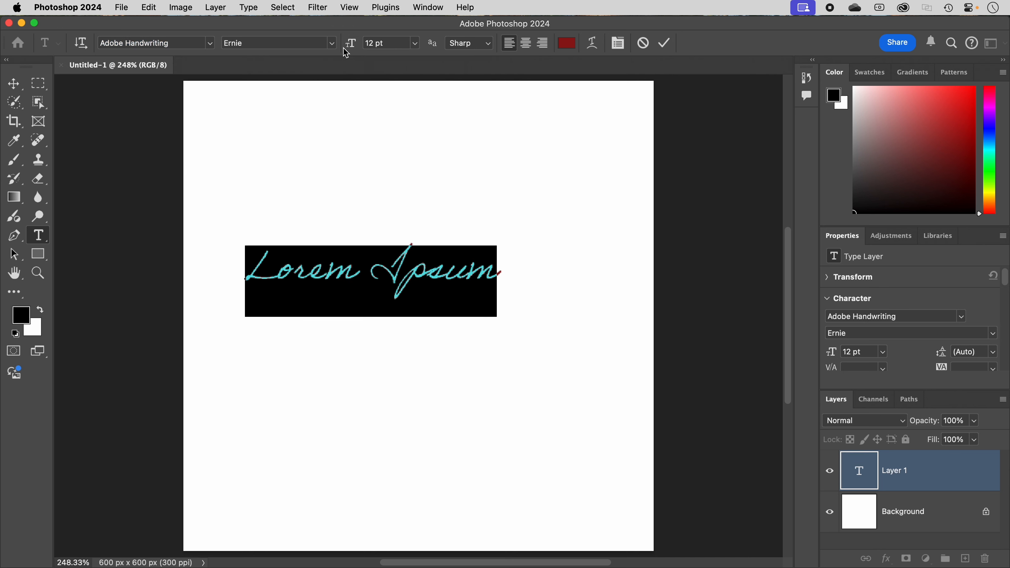
# Step: Try the Tiffany and Frank styles of Adobe Handwriting on the placeholder text and set the style back to Ernie
pyautogui.click(333, 42)
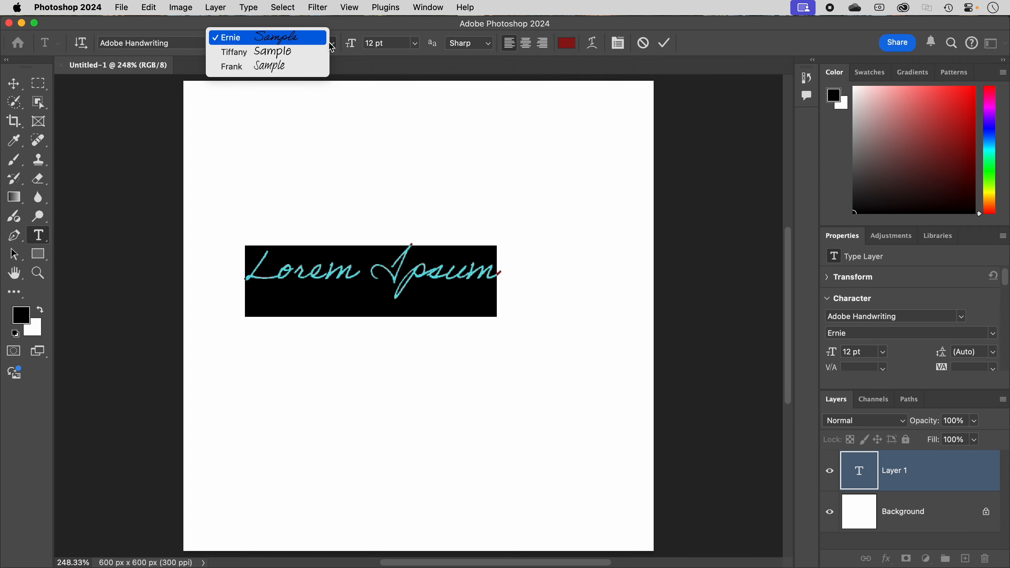
pyautogui.click(301, 54)
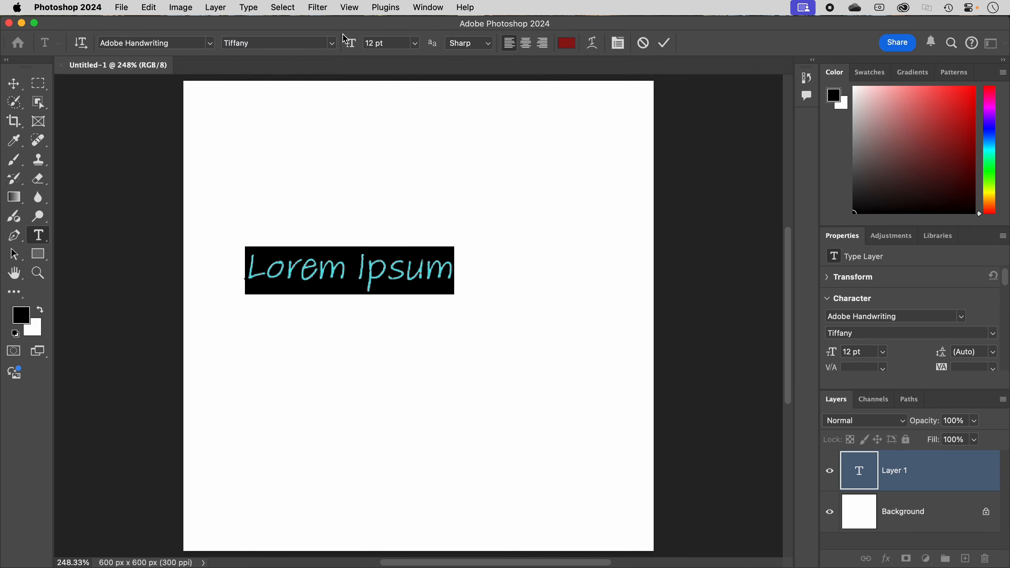
pyautogui.click(333, 43)
pyautogui.click(276, 65)
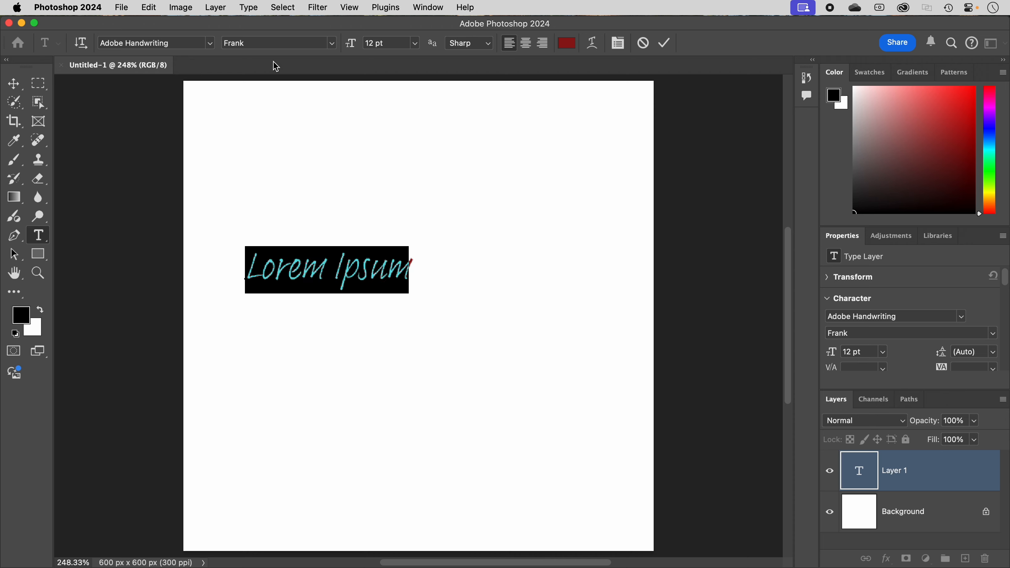
pyautogui.click(334, 43)
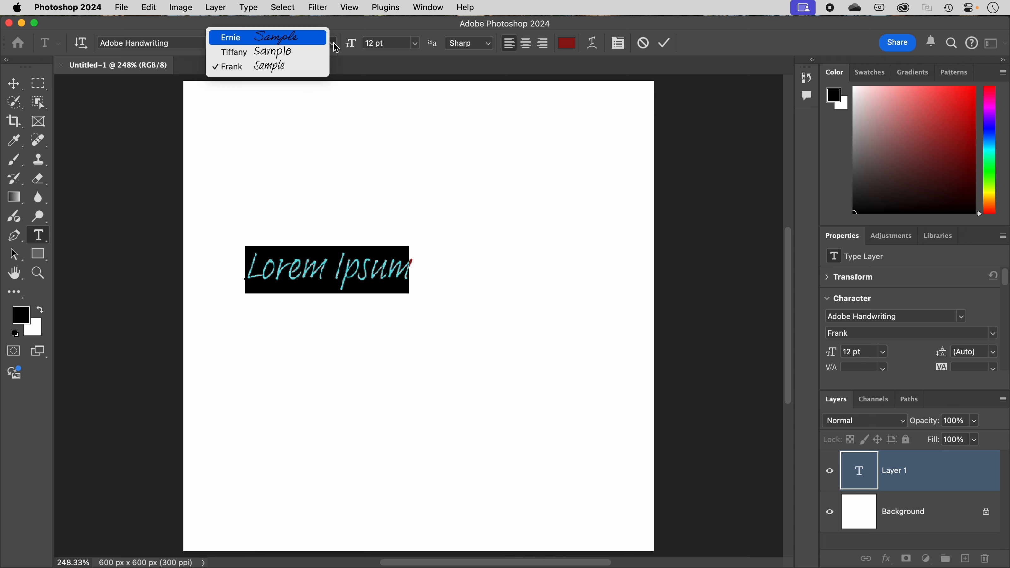
pyautogui.click(245, 39)
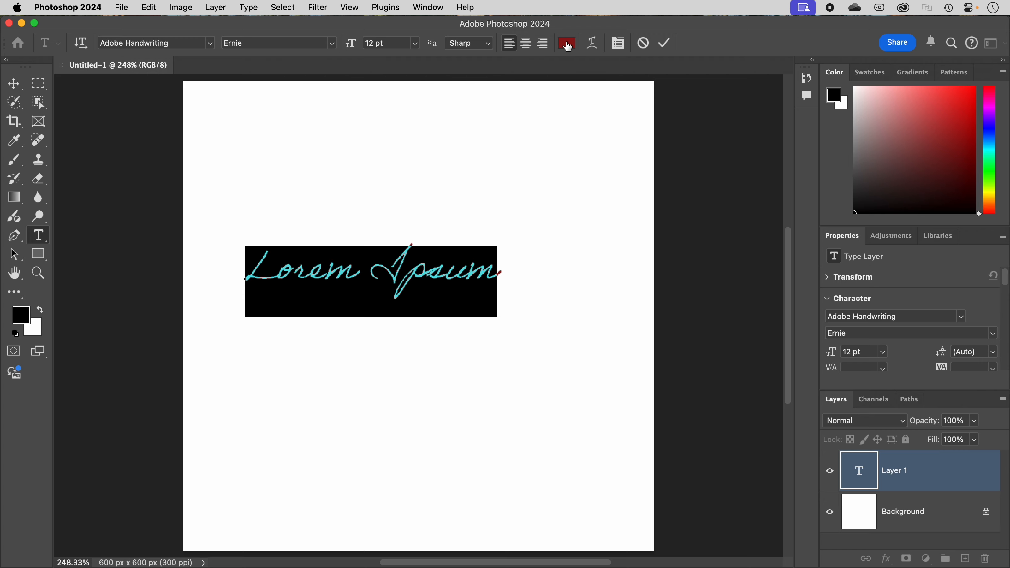
# Step: Set the placeholder text's color to light blue, hex 81d3e5
pyautogui.click(568, 44)
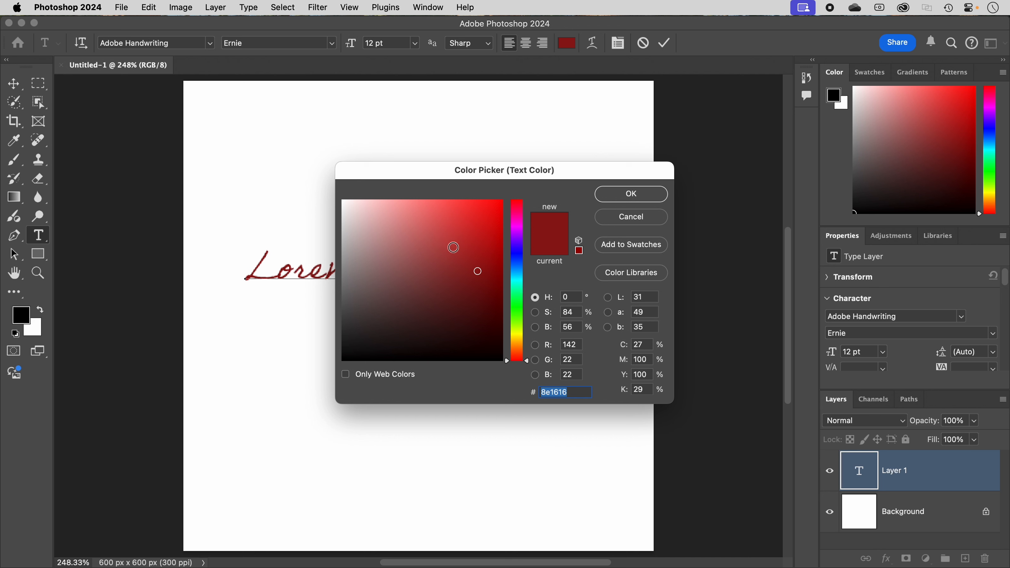
pyautogui.moveTo(464, 247); pyautogui.dragTo(444, 246)
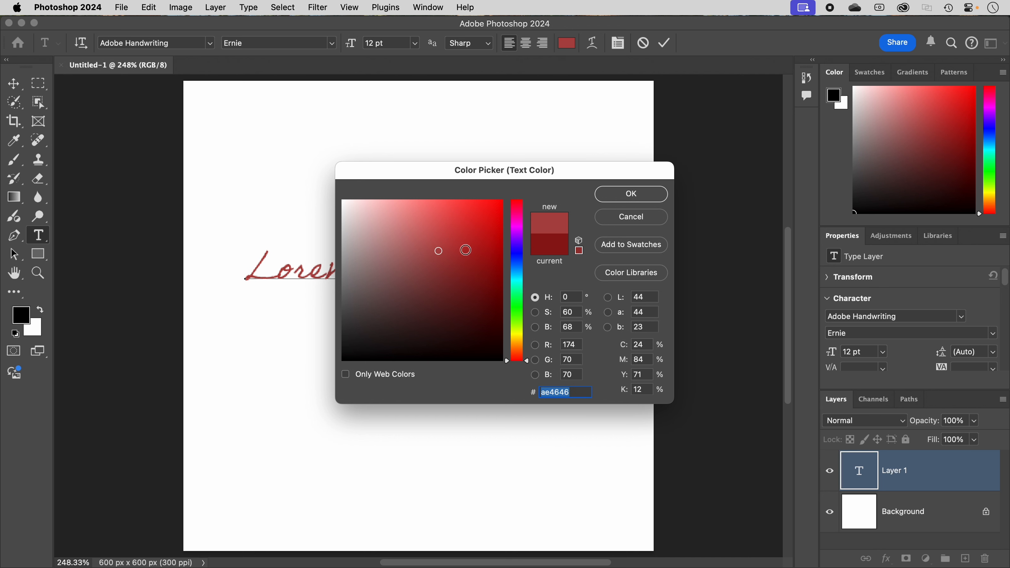
pyautogui.click(521, 277)
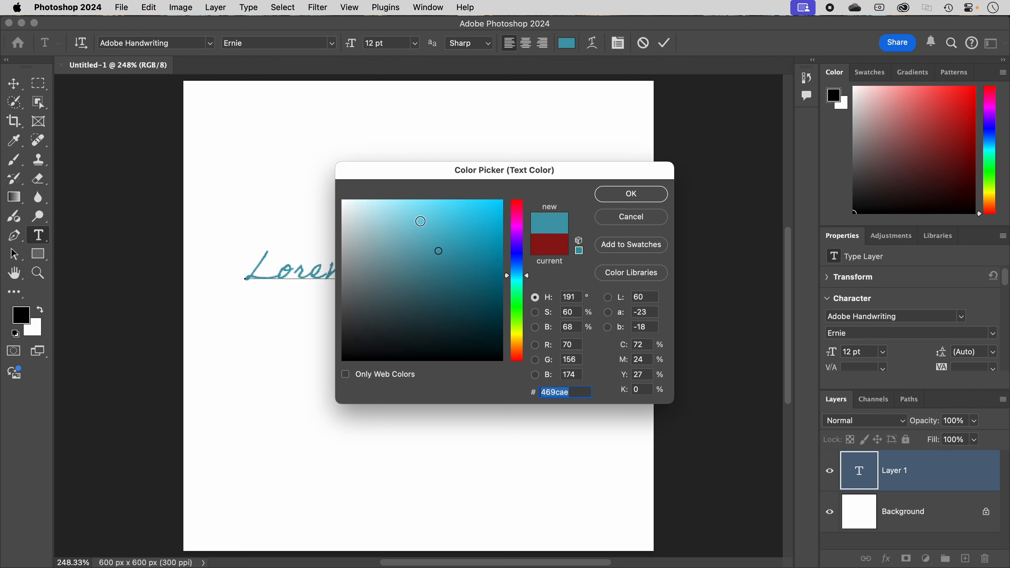
pyautogui.click(413, 216)
pyautogui.click(412, 216)
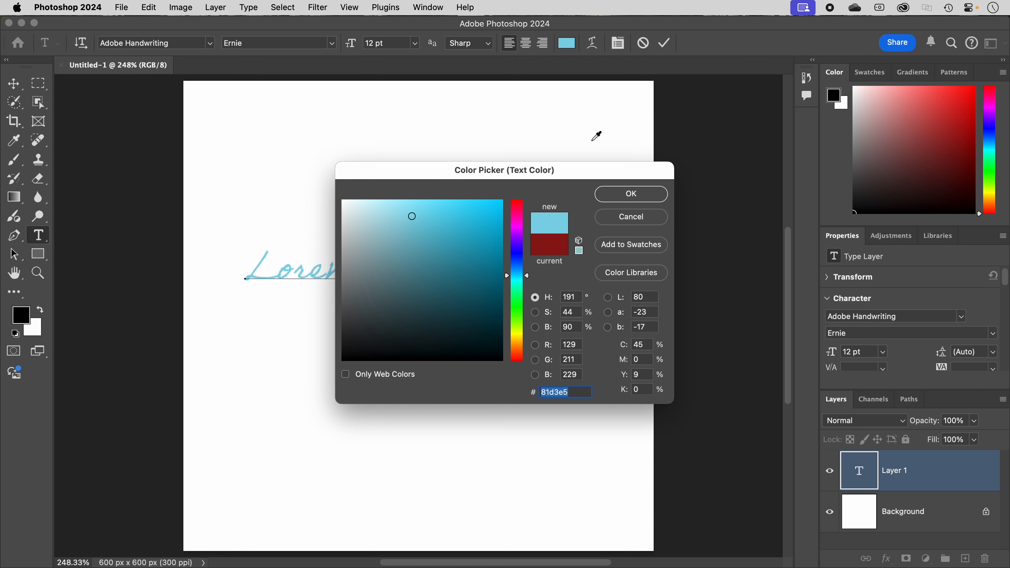
pyautogui.click(658, 197)
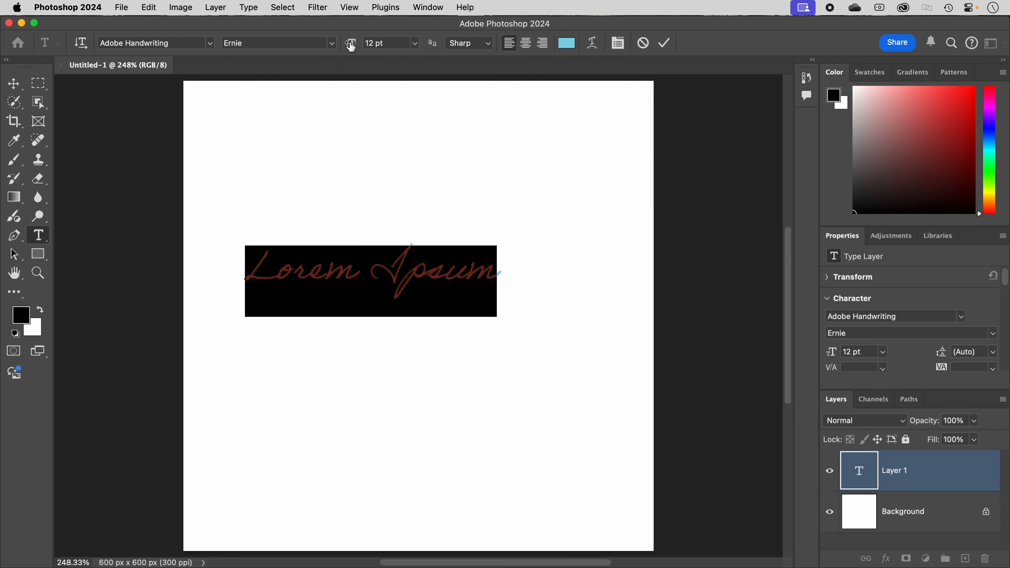
# Step: Enlarge the placeholder text to 30 pt and replace its wording with a first name
pyautogui.moveTo(350, 46); pyautogui.dragTo(364, 46)
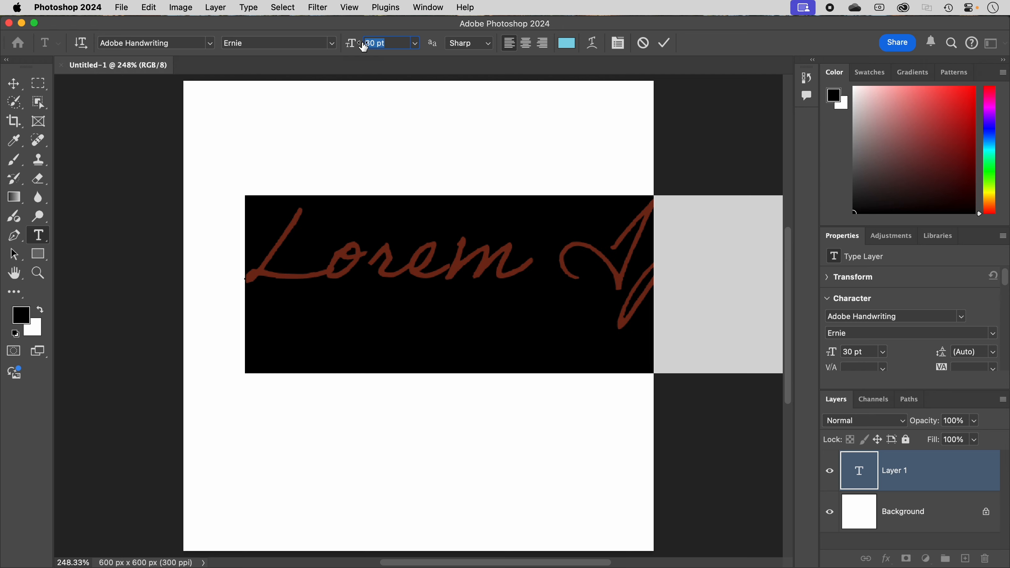
pyautogui.click(664, 44)
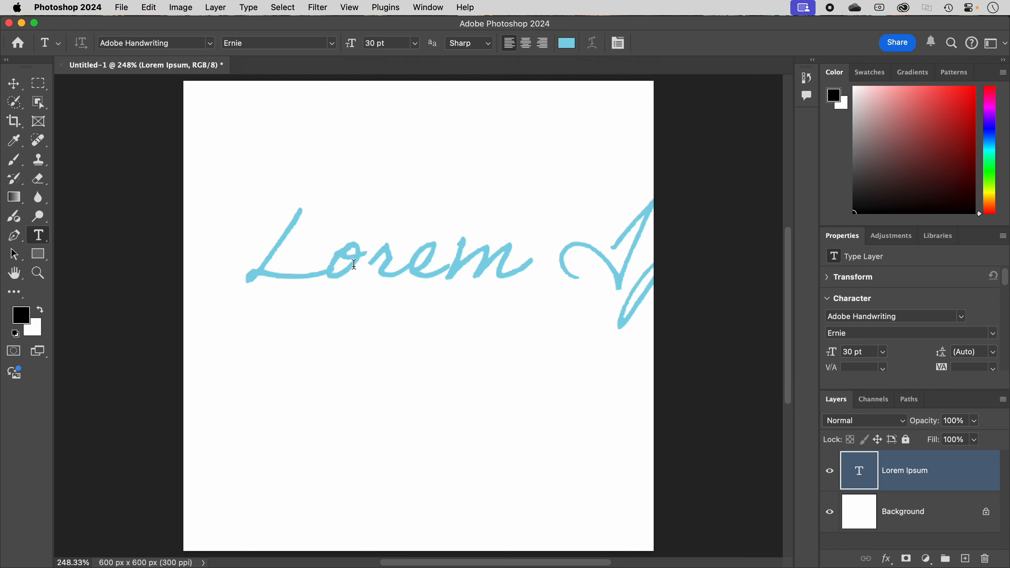
pyautogui.click(366, 251)
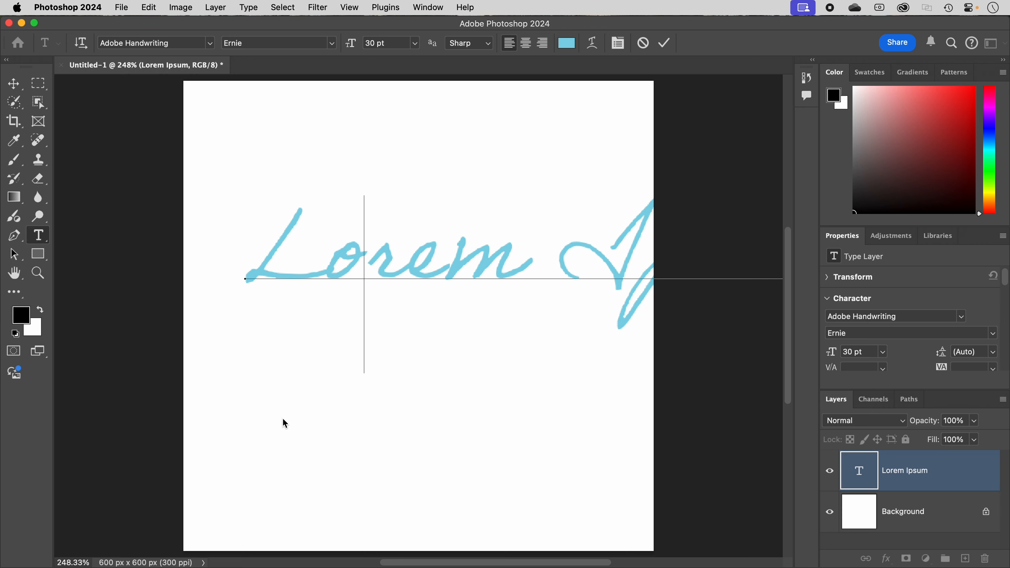
pyautogui.press('super+a')
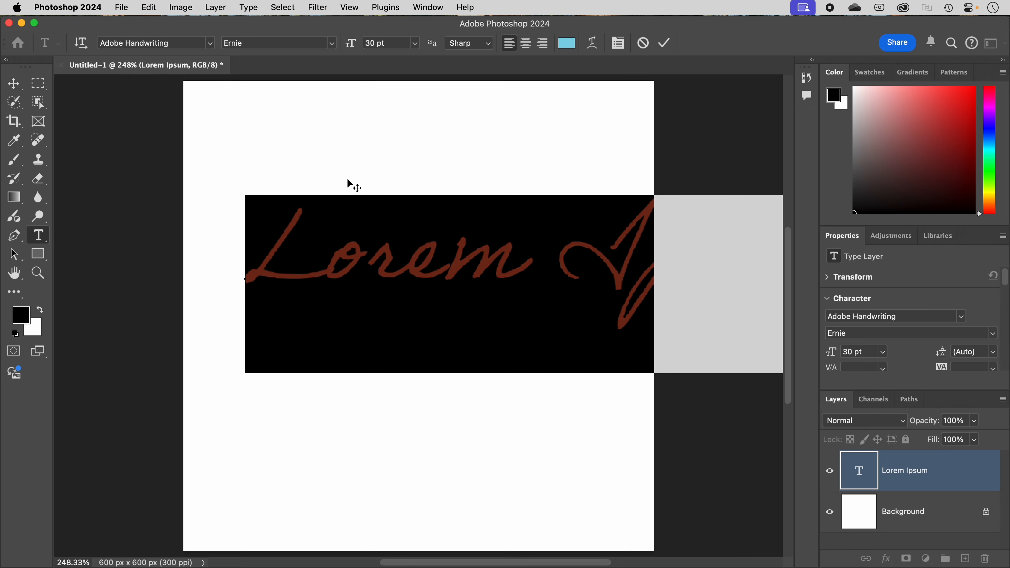
pyautogui.write('Marty')
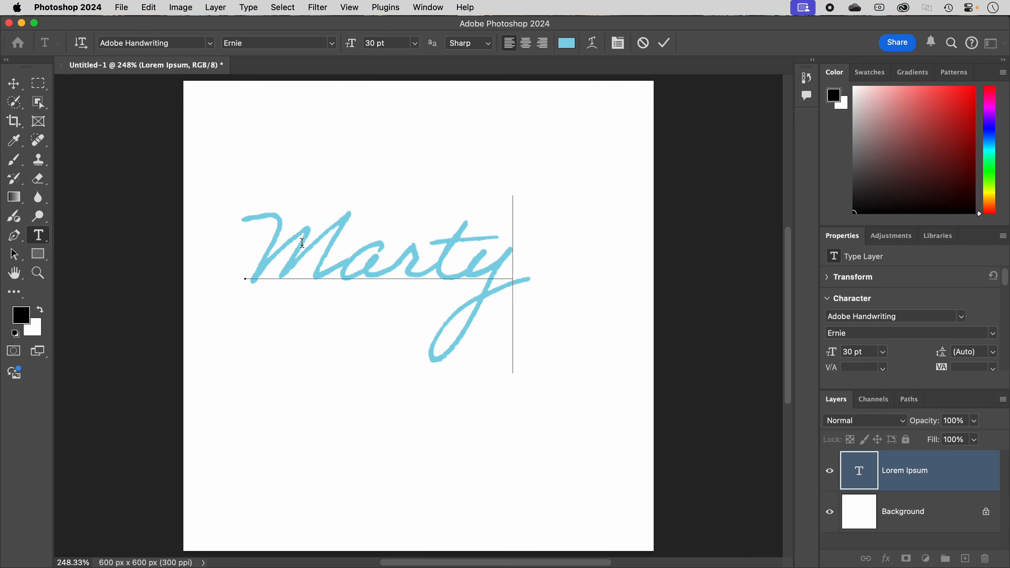
# Step: Select the whole name and enlarge its font size to 48 pt, finishing at 49 pt
pyautogui.doubleClick(302, 243)
pyautogui.doubleClick(384, 241)
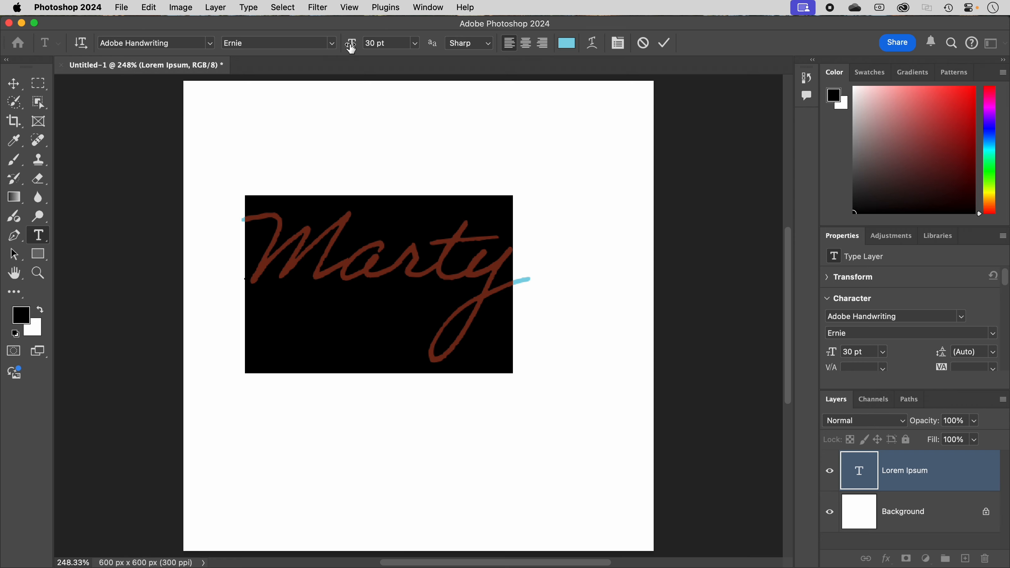
pyautogui.click(416, 43)
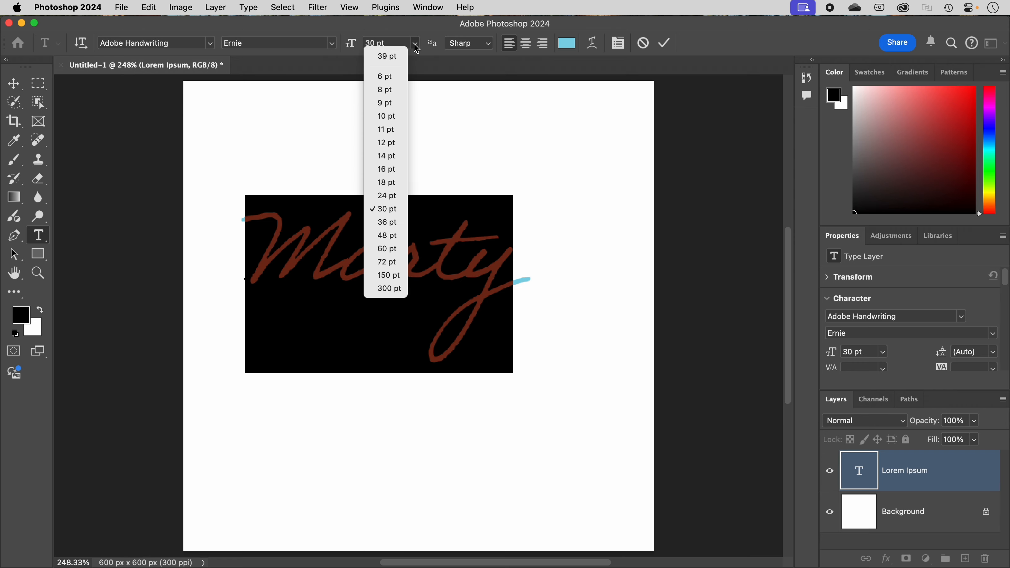
pyautogui.click(386, 235)
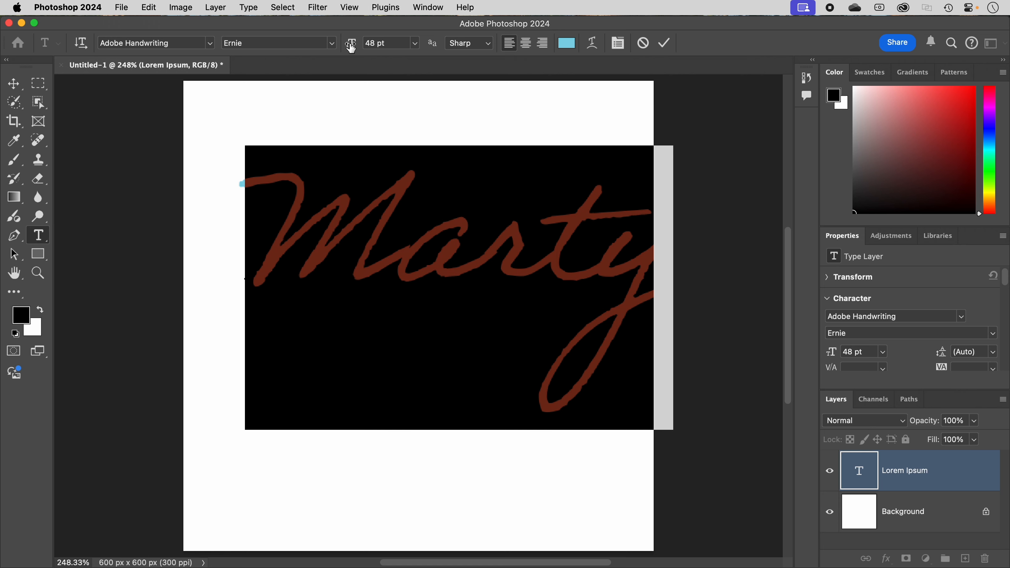
pyautogui.moveTo(351, 47)
pyautogui.mouseDown()
pyautogui.moveTo(341, 48)
pyautogui.moveTo(351, 48)
pyautogui.mouseUp()
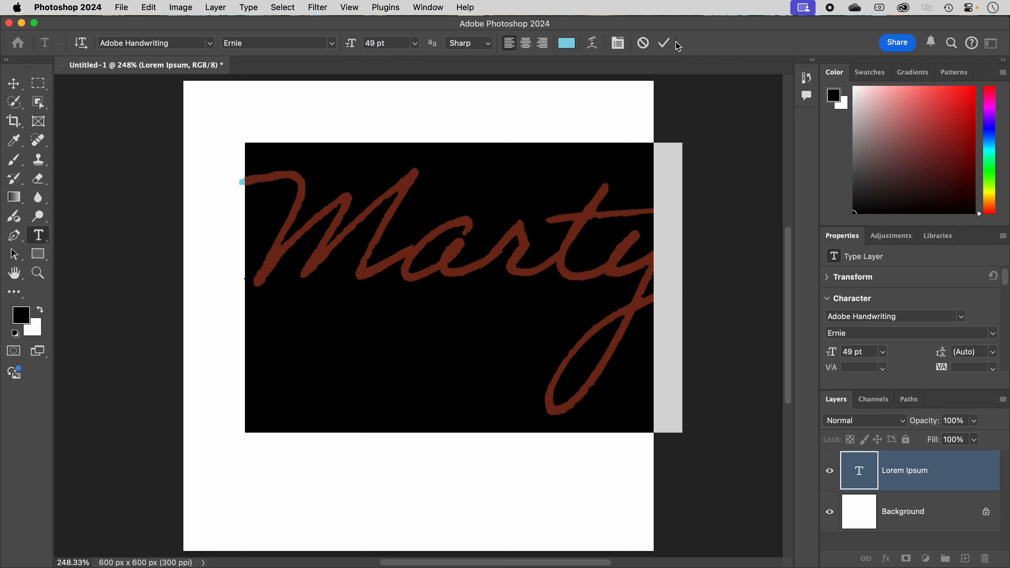
pyautogui.click(665, 43)
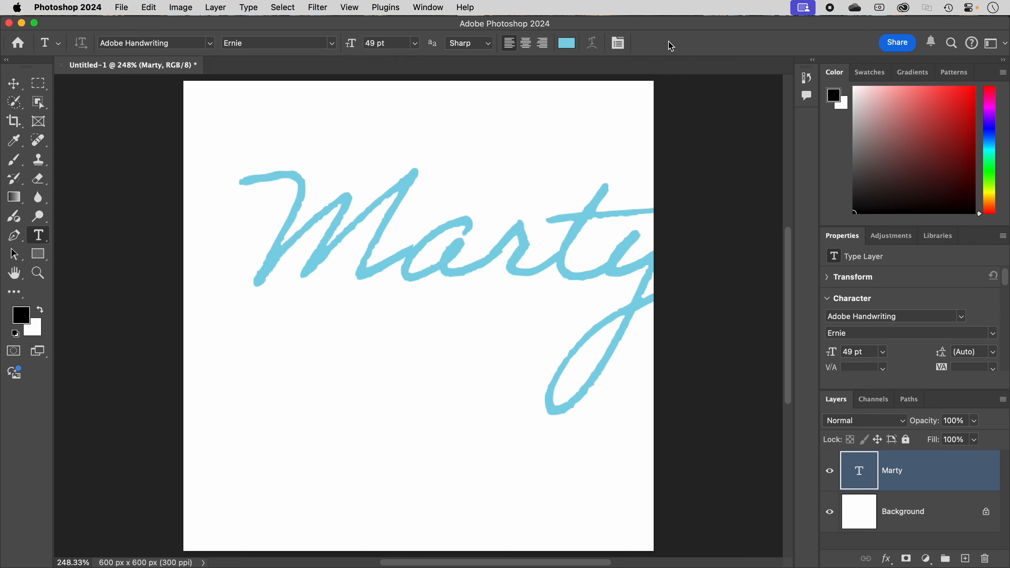
# Step: Set the name text's size to 42 pt and reposition it so it sits horizontally centered within the canvas
pyautogui.click(17, 89)
pyautogui.moveTo(443, 263); pyautogui.dragTo(401, 287)
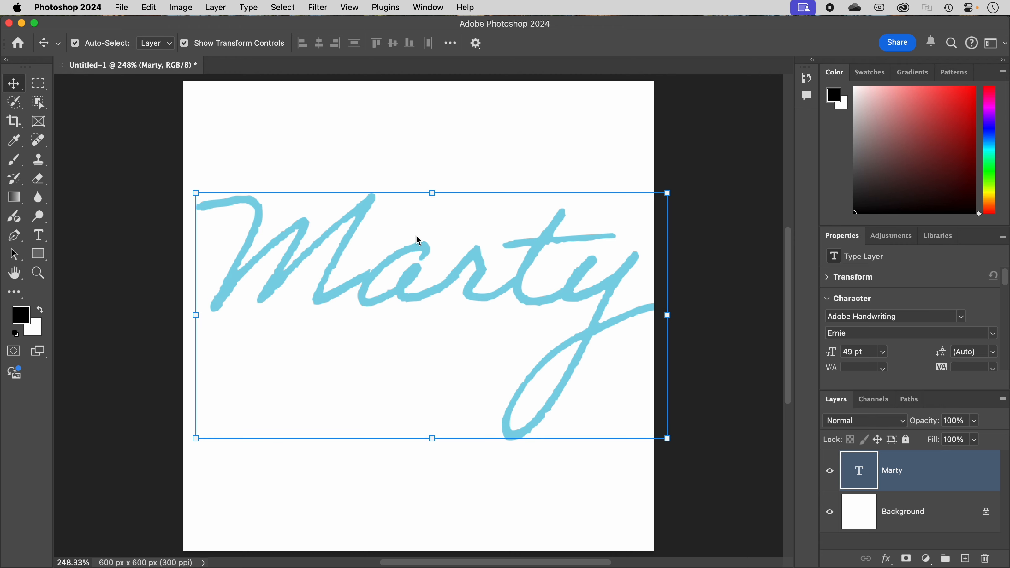
pyautogui.click(40, 237)
pyautogui.click(428, 176)
pyautogui.press('super+a')
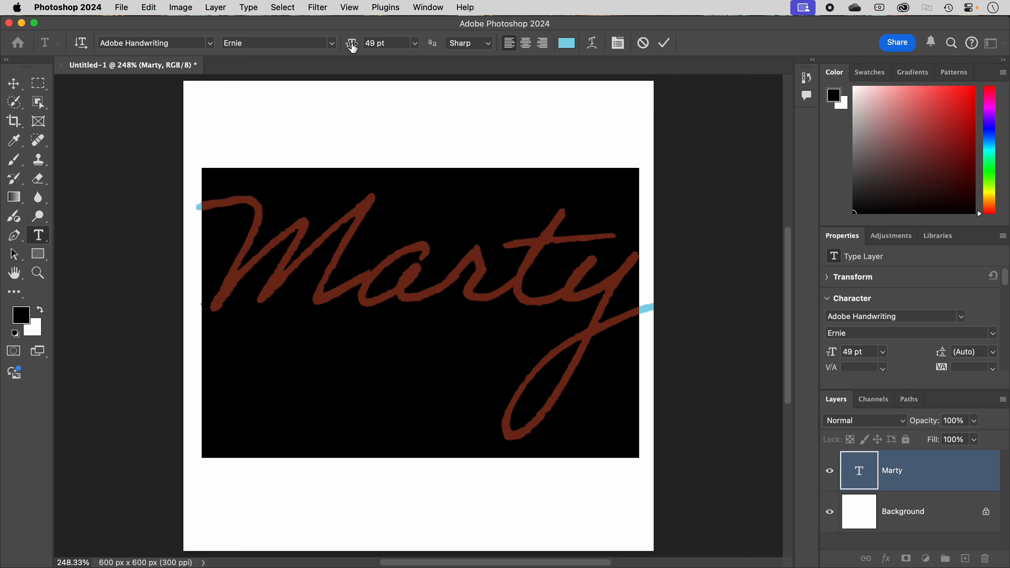
pyautogui.moveTo(352, 47); pyautogui.dragTo(350, 47)
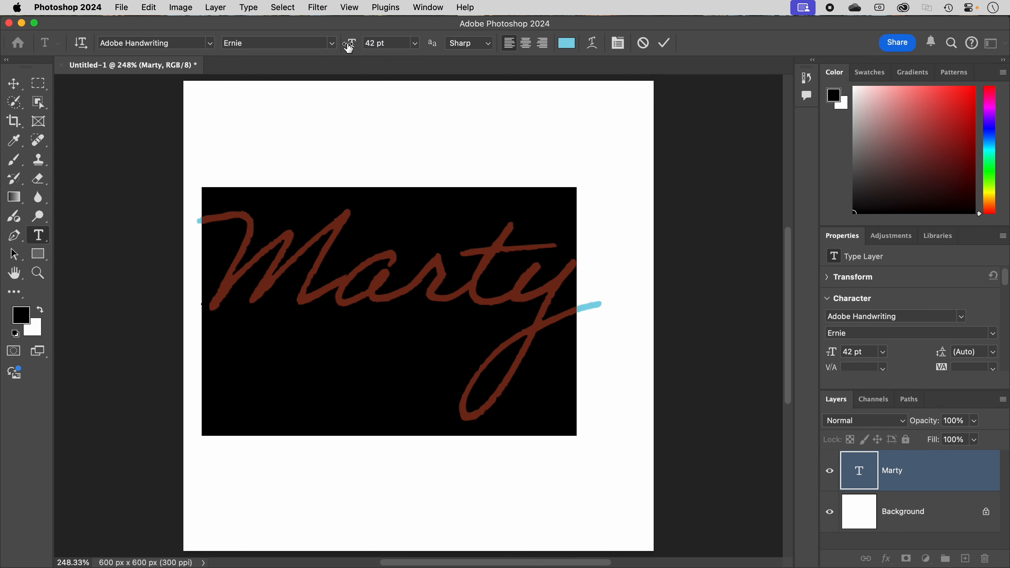
pyautogui.click(664, 43)
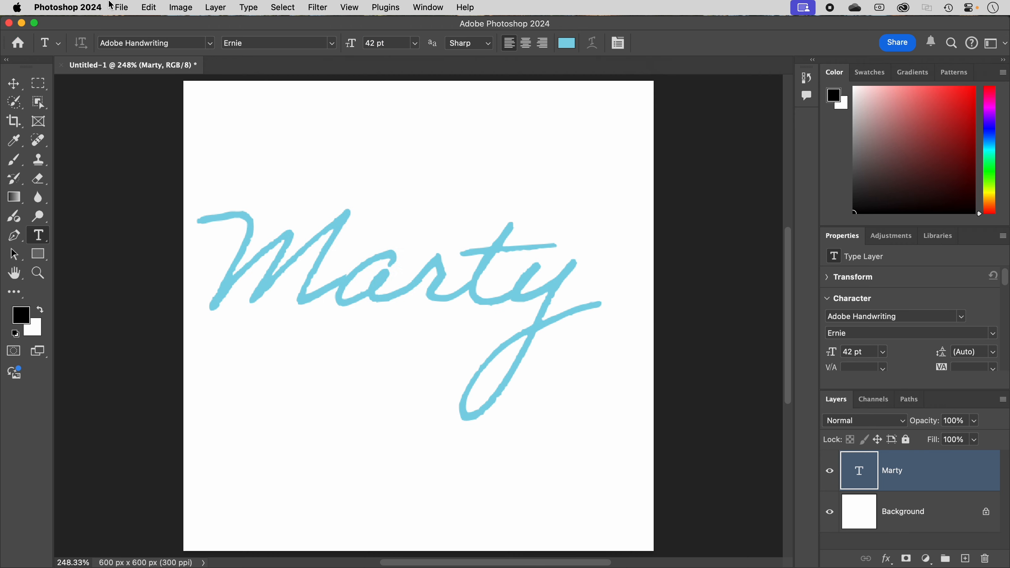
pyautogui.click(14, 84)
pyautogui.moveTo(311, 272); pyautogui.dragTo(322, 271)
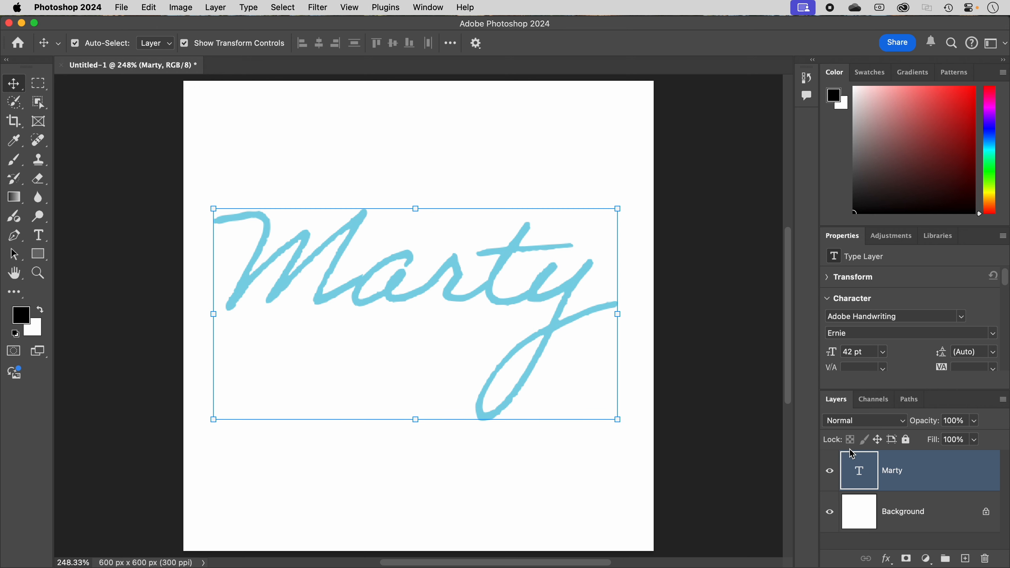
# Step: Lock the position of the name text layer and try to move the locked text on the canvas
pyautogui.click(878, 440)
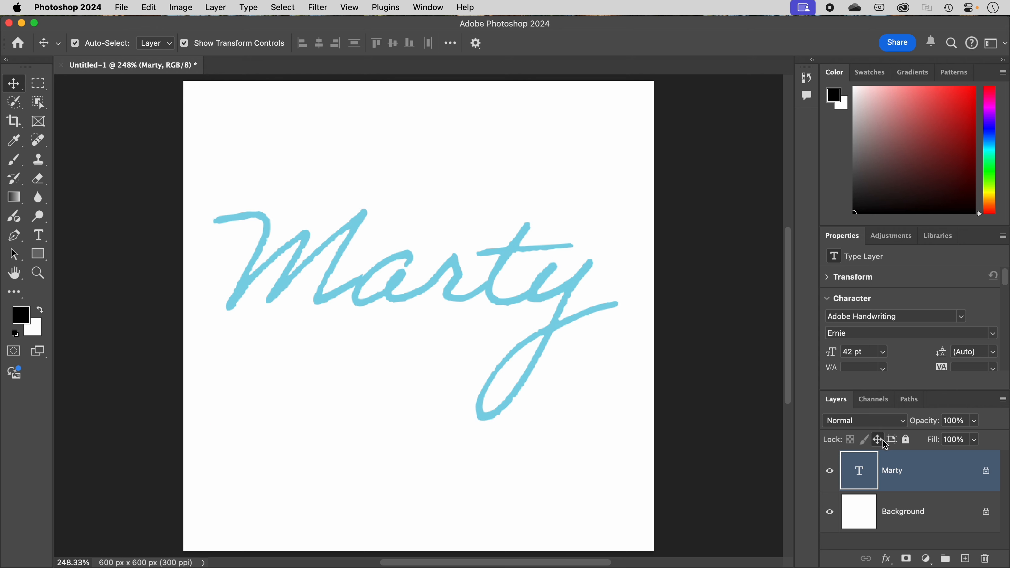
pyautogui.moveTo(344, 241); pyautogui.dragTo(218, 211)
pyautogui.click(933, 474)
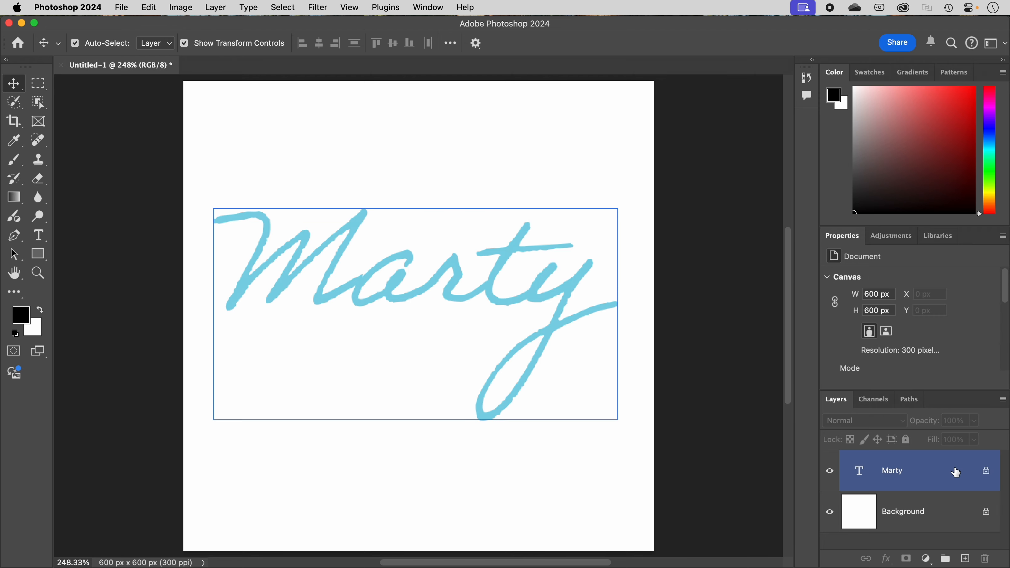